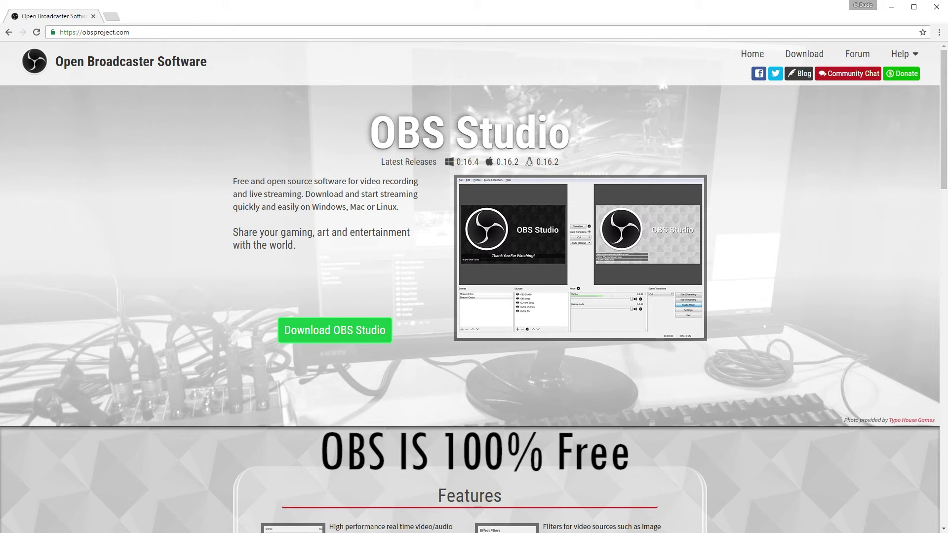
- Check the Download OBS Studio button on obsproject.com, then switch to OBS Studio 0.16.4
{"action": "mouse_move", "coordinate": [321, 330]}
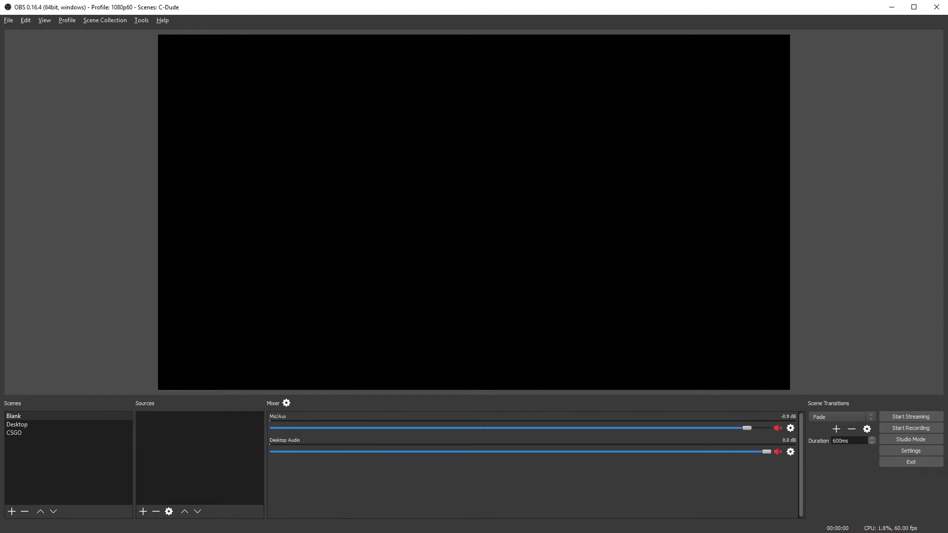
- Create a new OBS profile named 'Twitch'
{"action": "left_click", "coordinate": [66, 21]}
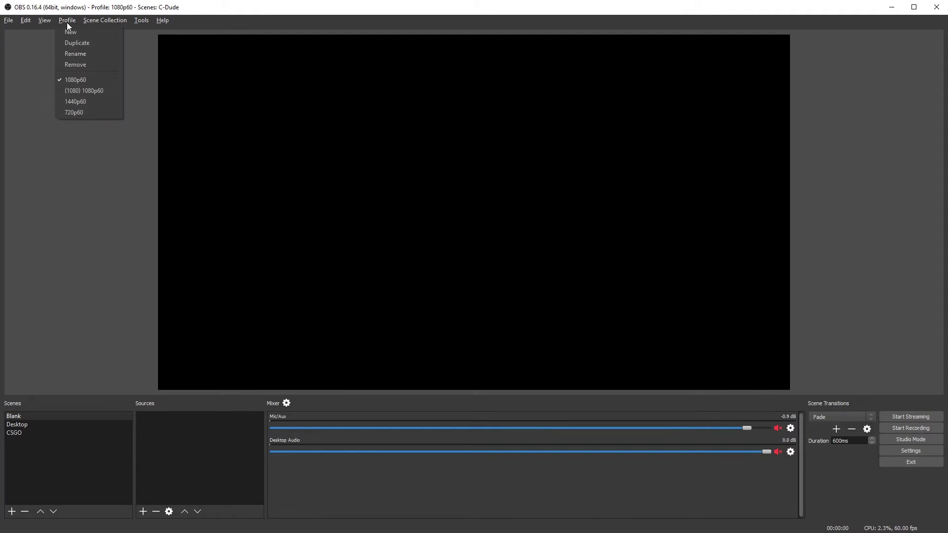
{"action": "left_click", "coordinate": [67, 32]}
{"action": "type", "text": "Tw"}
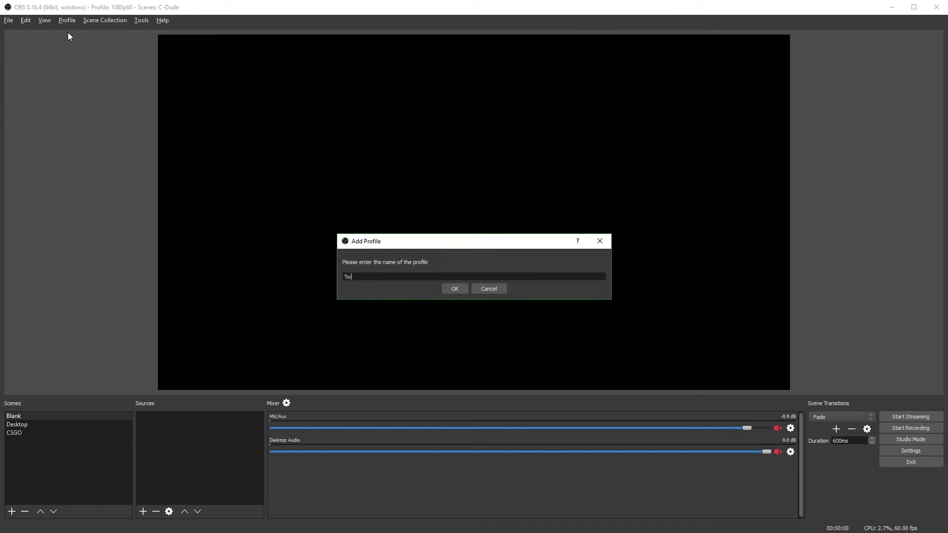
{"action": "type", "text": "itch"}
{"action": "left_click", "coordinate": [445, 291]}
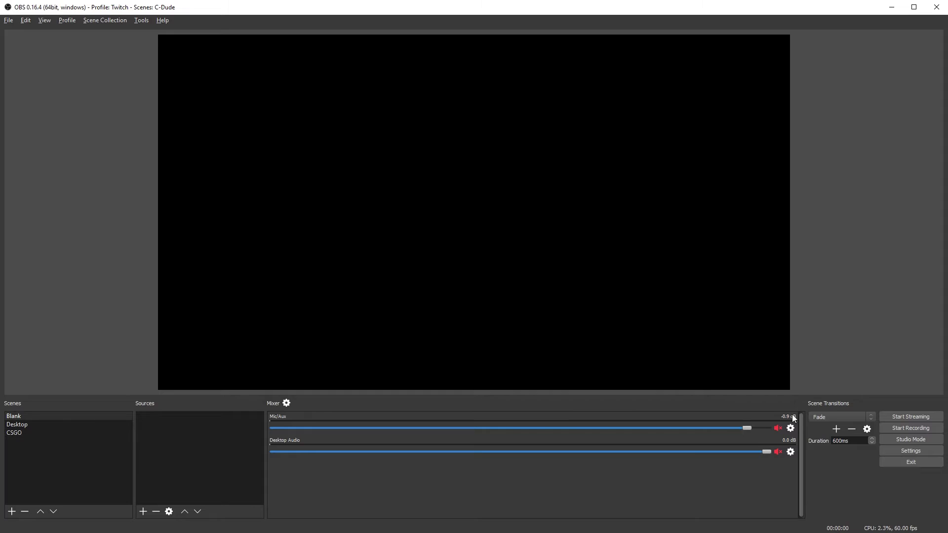
- In Settings, try the Default theme, return to Dark, and apply
{"action": "left_click", "coordinate": [903, 451]}
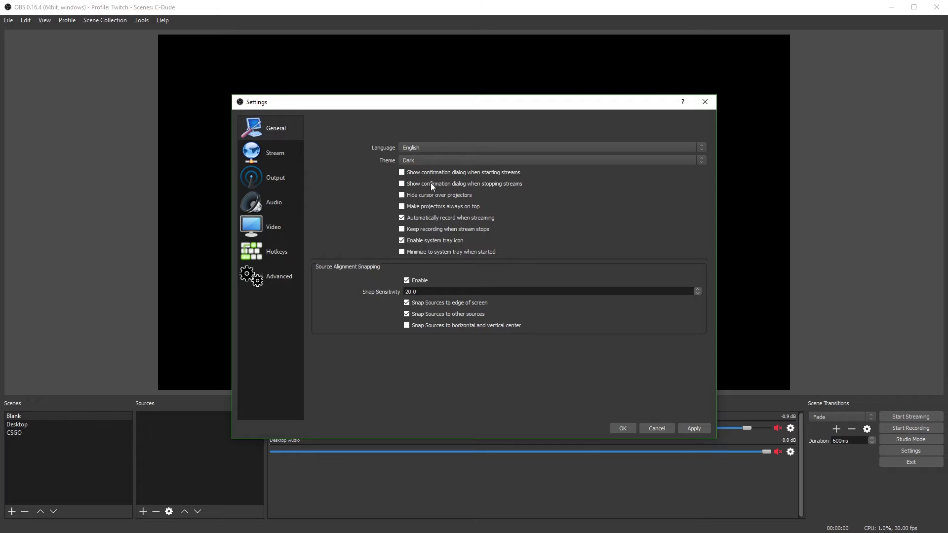
{"action": "left_click", "coordinate": [413, 162]}
{"action": "left_click", "coordinate": [418, 174]}
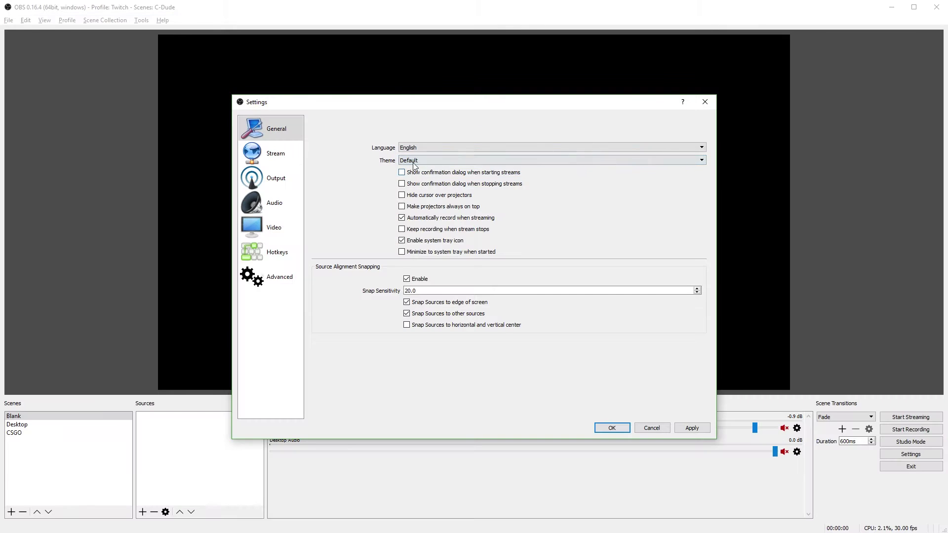
{"action": "left_click", "coordinate": [414, 165]}
{"action": "left_click", "coordinate": [413, 168]}
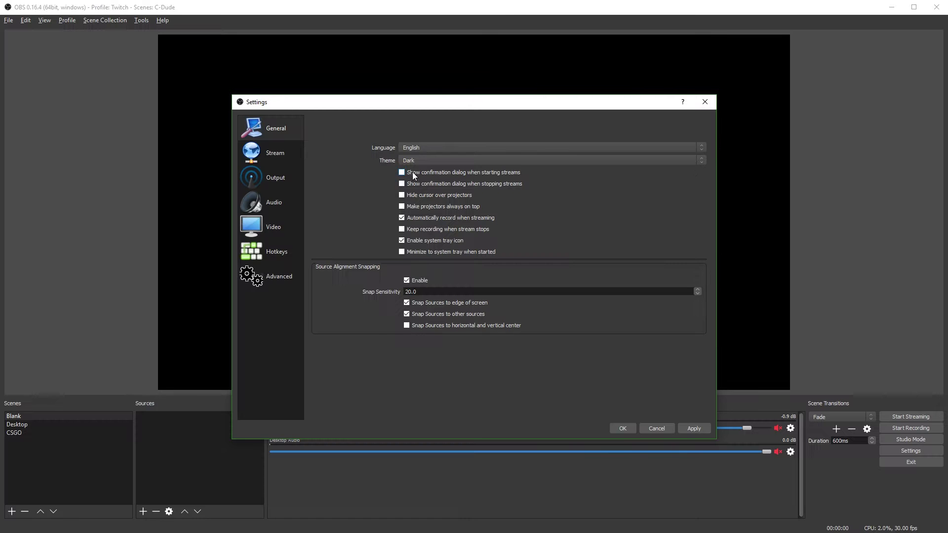
{"action": "left_click", "coordinate": [694, 429]}
- Keep Twitch as the streaming service and choose the US East: New York, NY server
{"action": "left_click", "coordinate": [272, 152]}
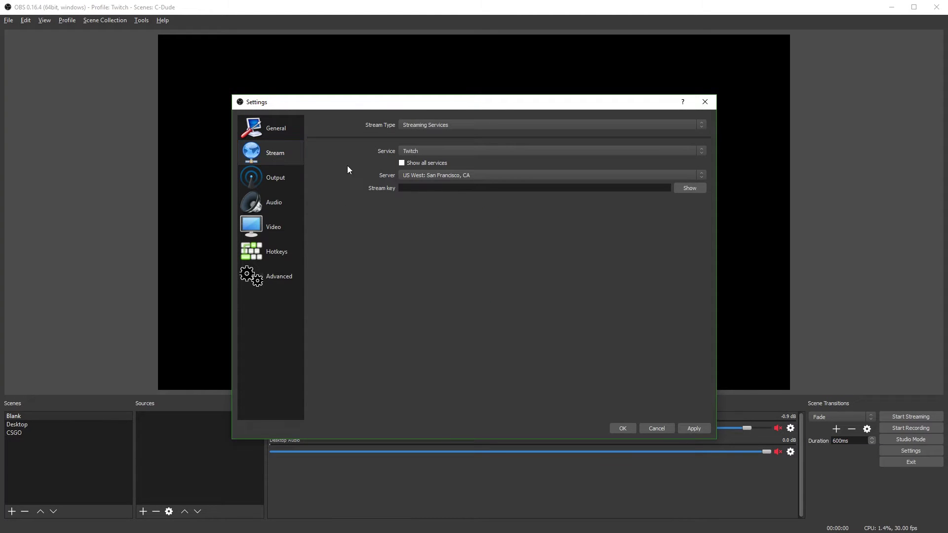
{"action": "left_click", "coordinate": [425, 151]}
{"action": "left_click", "coordinate": [421, 159]}
{"action": "left_click", "coordinate": [419, 175]}
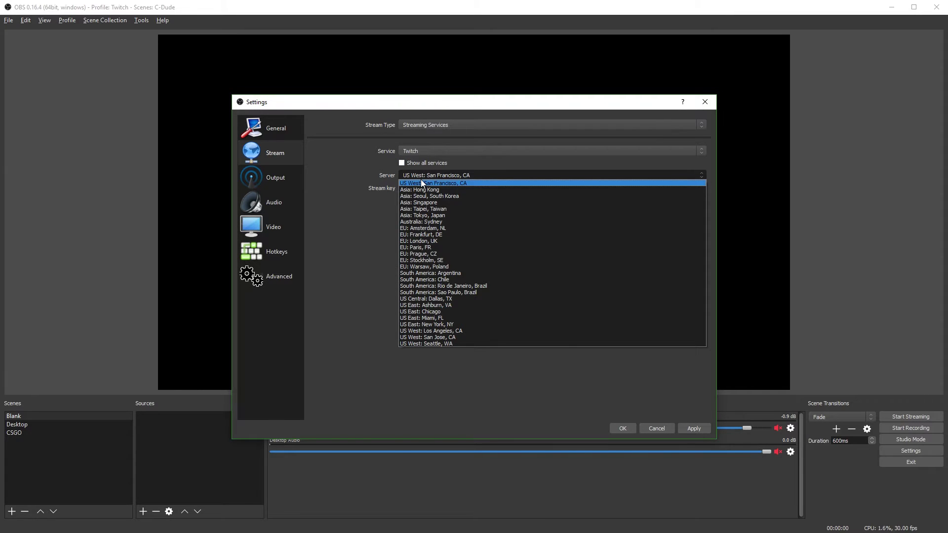
{"action": "left_click", "coordinate": [454, 325]}
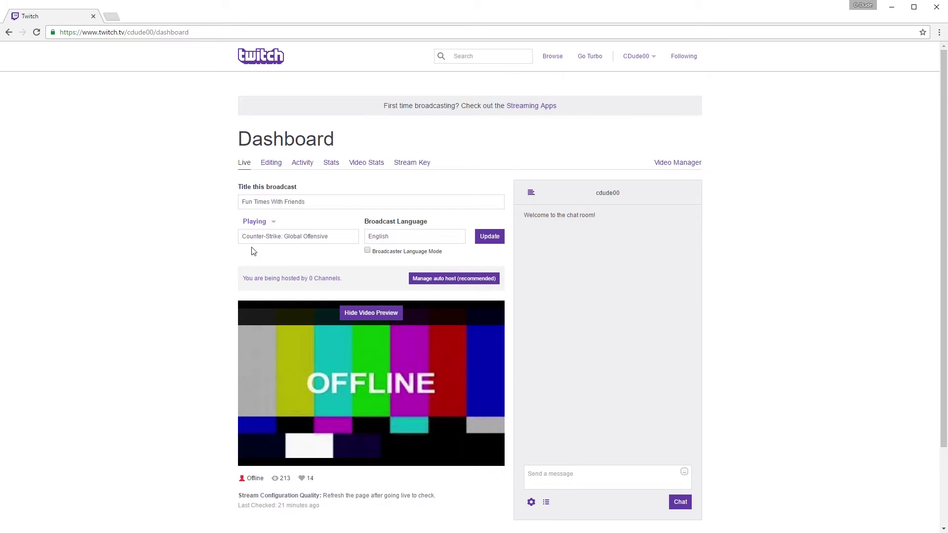
- Reveal the stream key on the Twitch dashboard, select and copy it, then return to OBS
{"action": "left_click", "coordinate": [409, 171]}
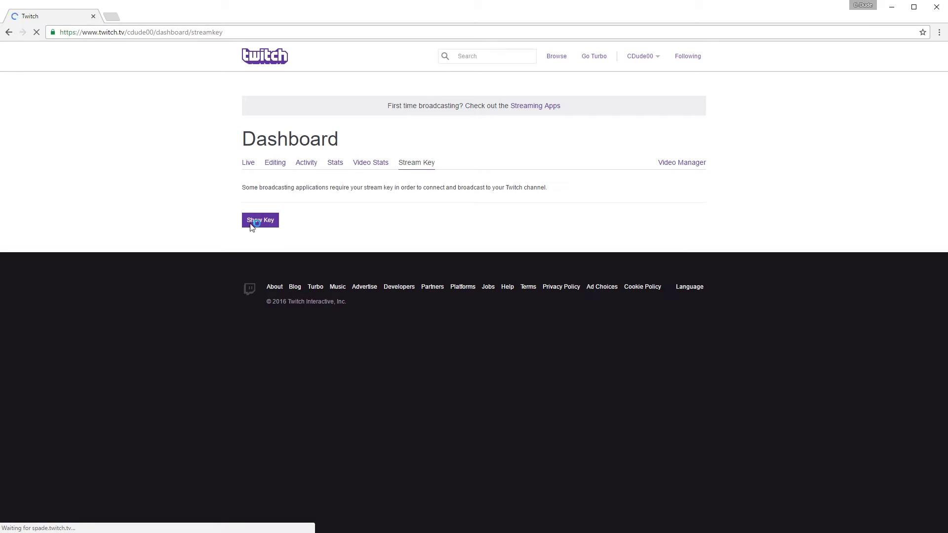
{"action": "left_click", "coordinate": [250, 223]}
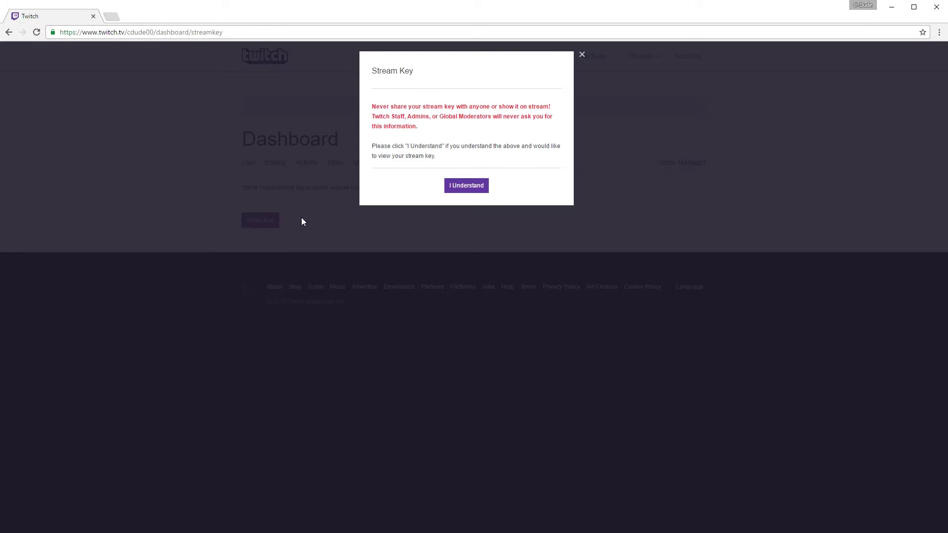
{"action": "left_click", "coordinate": [457, 188]}
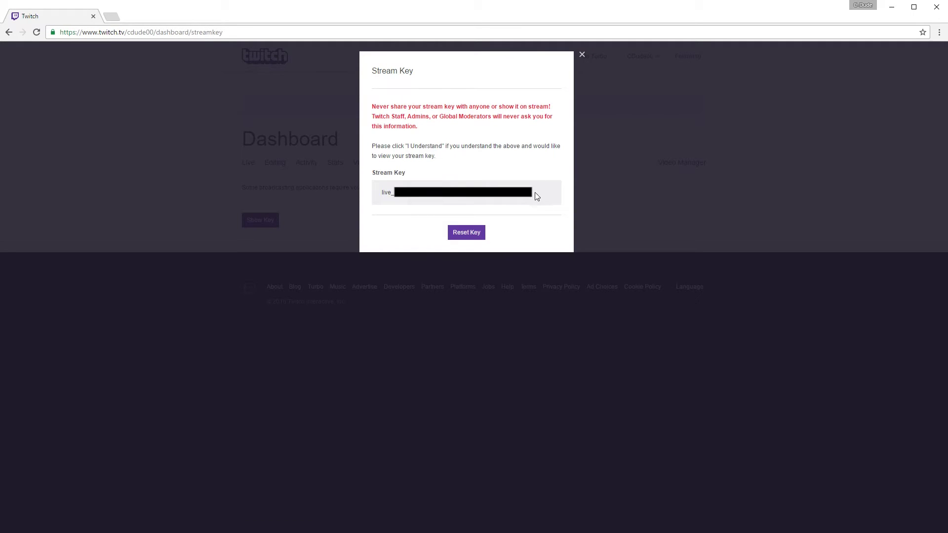
{"action": "left_click_drag", "start_coordinate": [535, 195], "coordinate": [374, 200]}
{"action": "key", "text": "alt+Tab"}
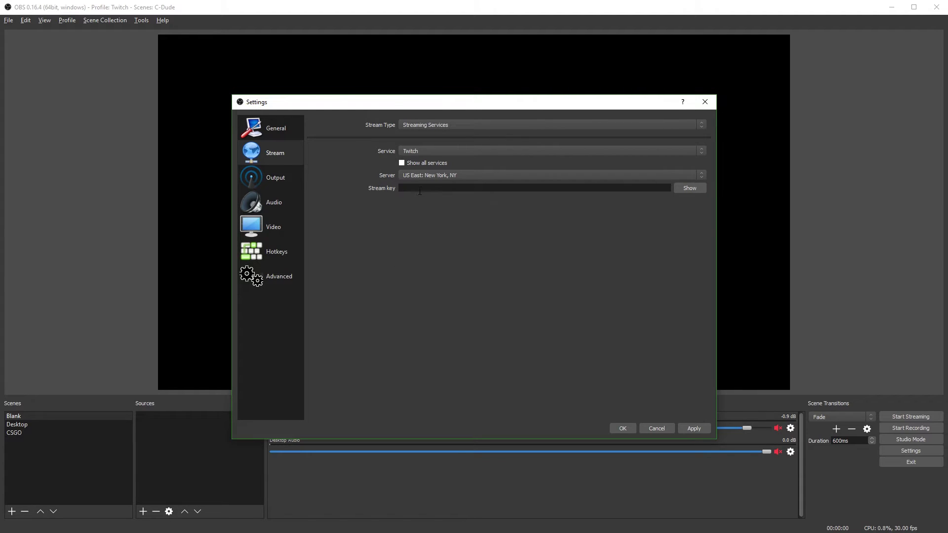
- Paste the copied key into the Stream key field and check it with Show, then Hide
{"action": "key", "text": "ctrl+v"}
{"action": "left_click", "coordinate": [697, 191]}
{"action": "left_click", "coordinate": [698, 191]}
- Switch the output mode to Advanced, keeping the x264 encoder and CBR rate control
{"action": "left_click", "coordinate": [266, 173]}
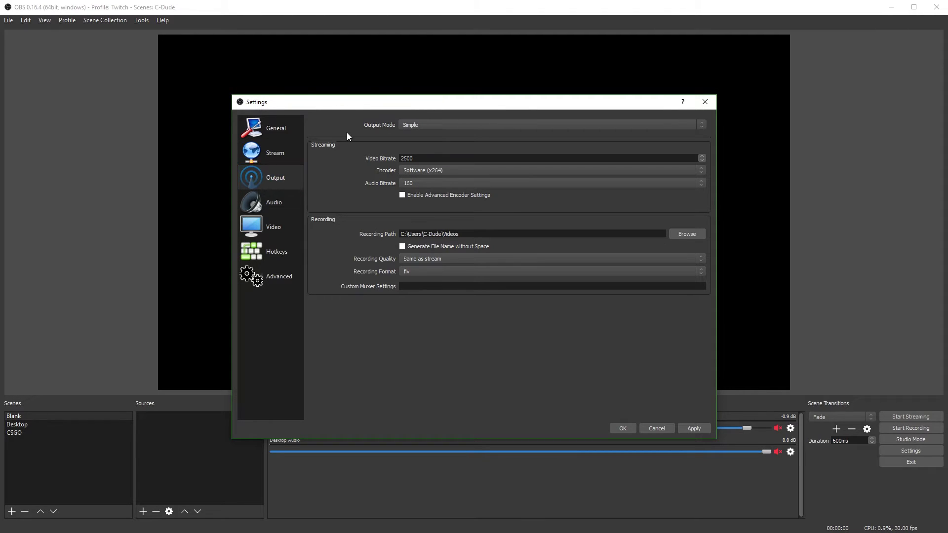
{"action": "left_click", "coordinate": [409, 125]}
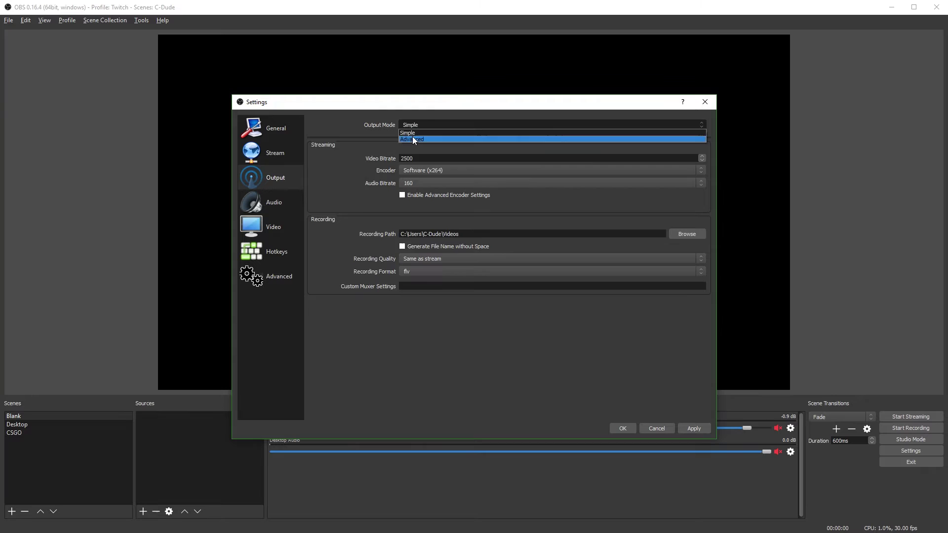
{"action": "left_click", "coordinate": [413, 136]}
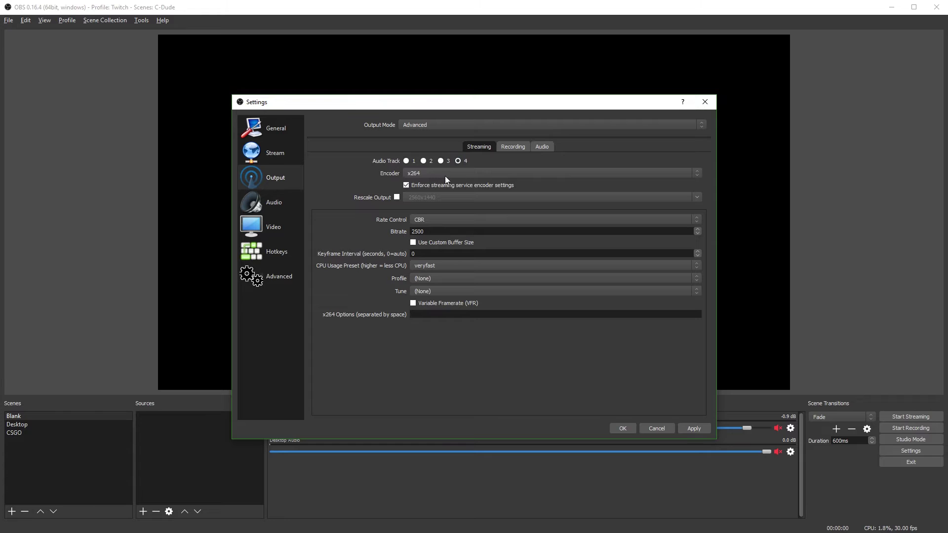
{"action": "left_click", "coordinate": [430, 175]}
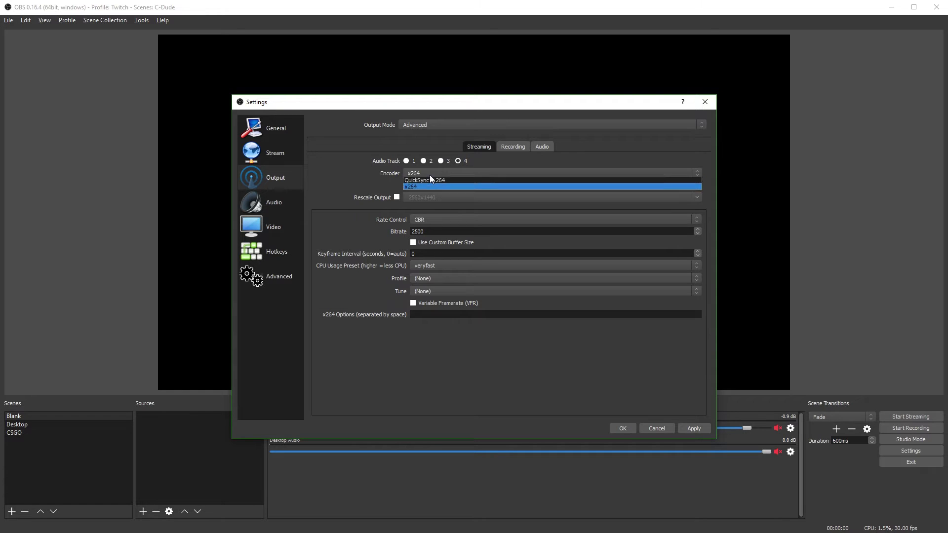
{"action": "key", "text": "Escape"}
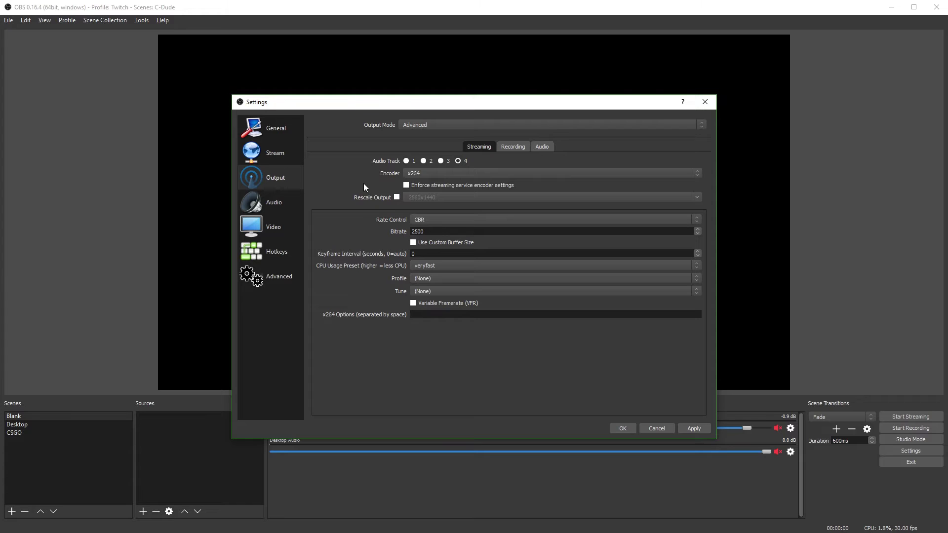
{"action": "left_click", "coordinate": [434, 220]}
{"action": "left_click", "coordinate": [435, 220]}
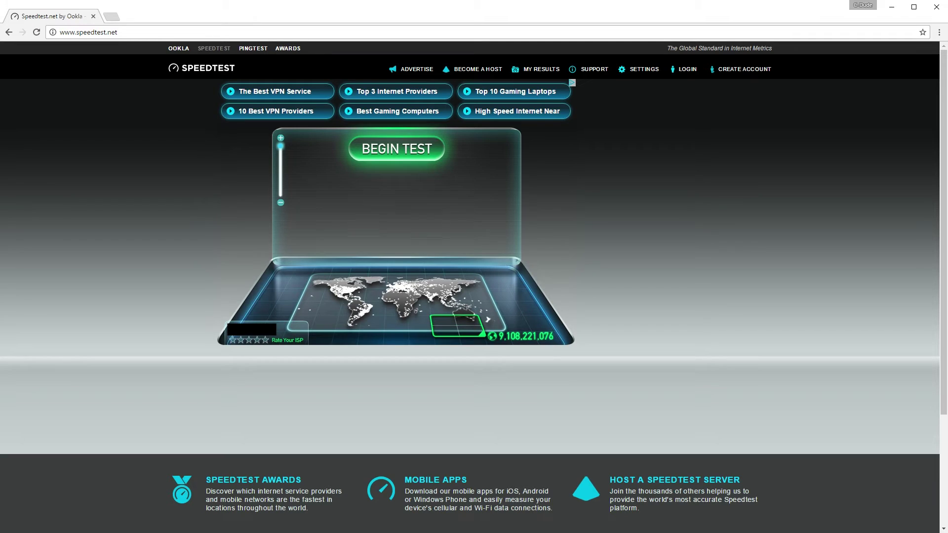
- Run the Speedtest.net test to check the connection's upload speed
{"action": "left_click", "coordinate": [397, 148]}
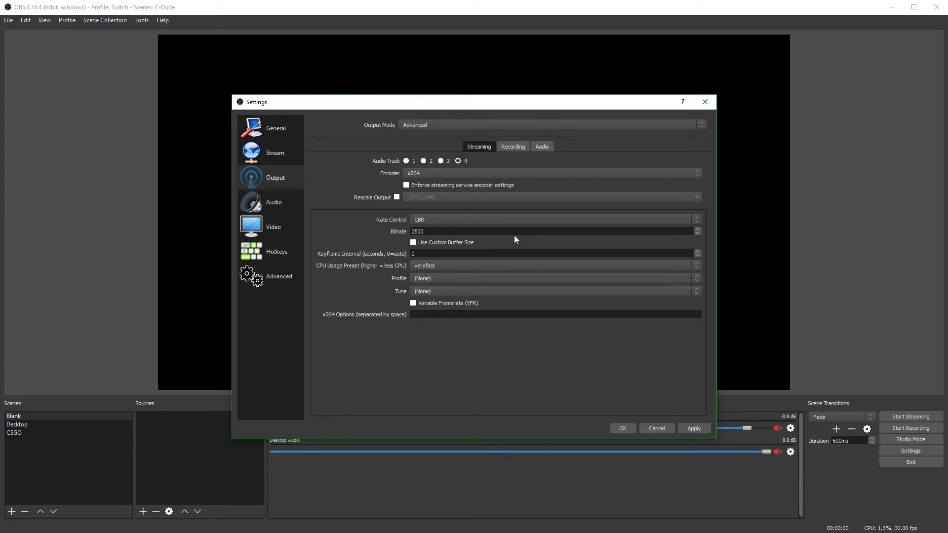
- Set the streaming bitrate to 3500 and the x264 CPU usage preset to faster
{"action": "type", "text": "3"}
{"action": "double_click", "coordinate": [435, 253]}
{"action": "left_click", "coordinate": [413, 266]}
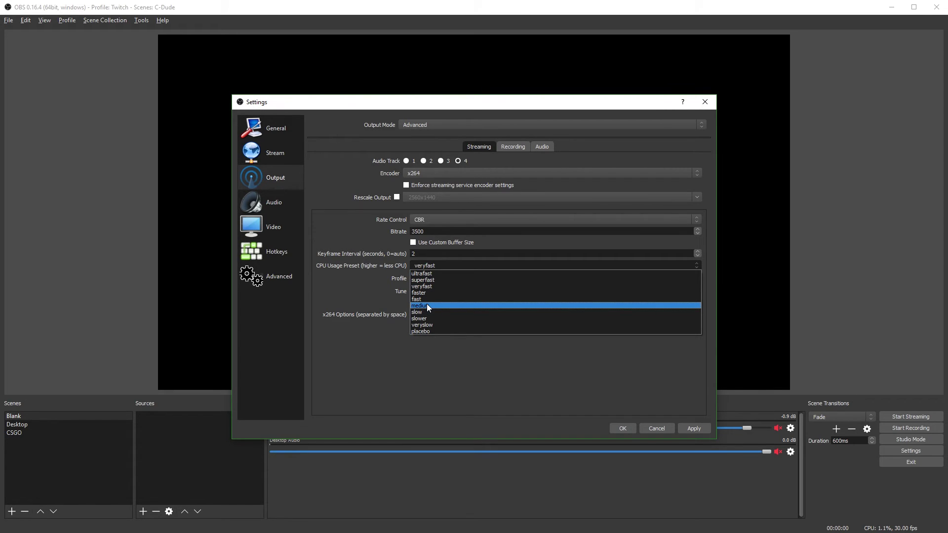
{"action": "left_click", "coordinate": [427, 288]}
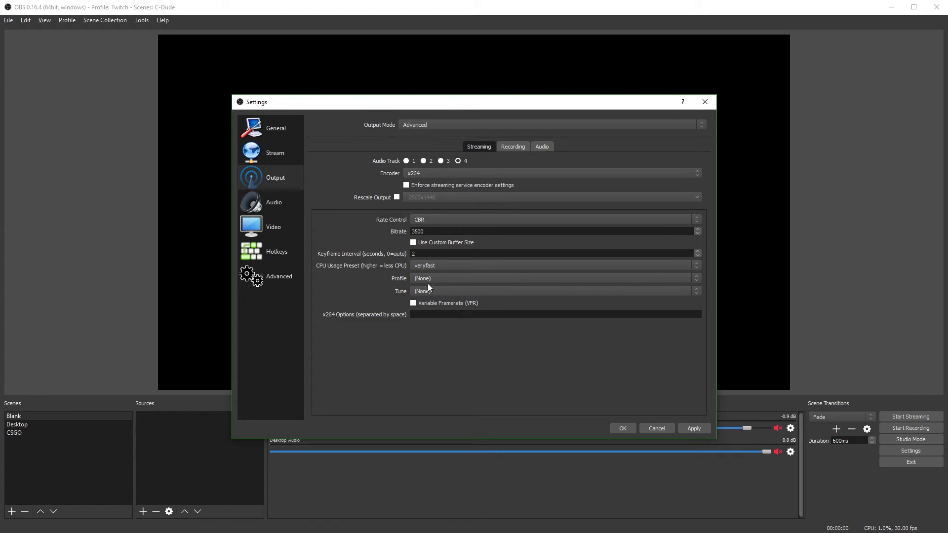
{"action": "left_click", "coordinate": [428, 266]}
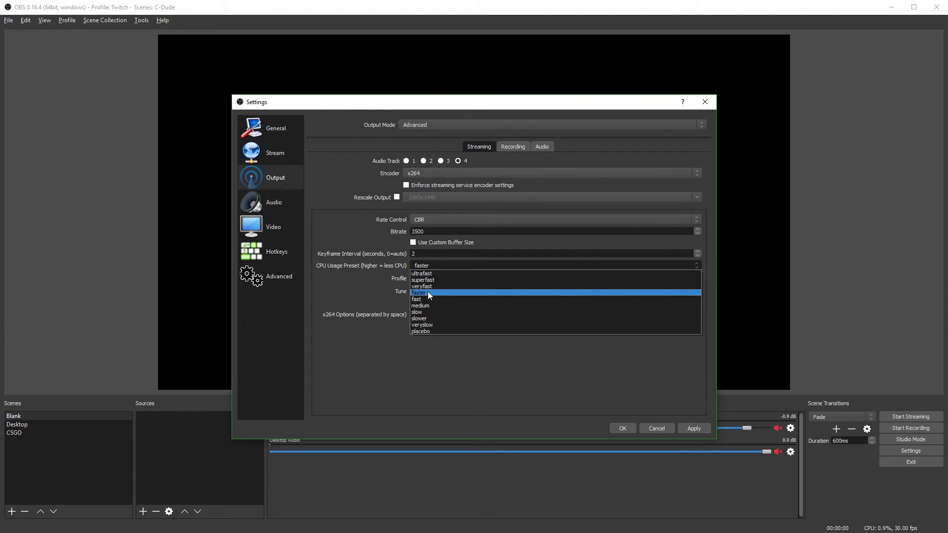
{"action": "left_click", "coordinate": [427, 292]}
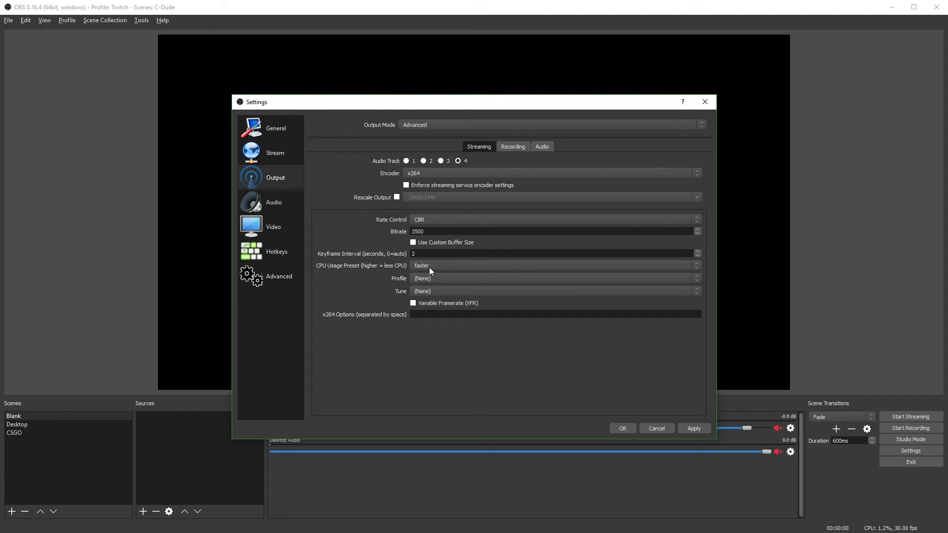
{"action": "left_click", "coordinate": [428, 268]}
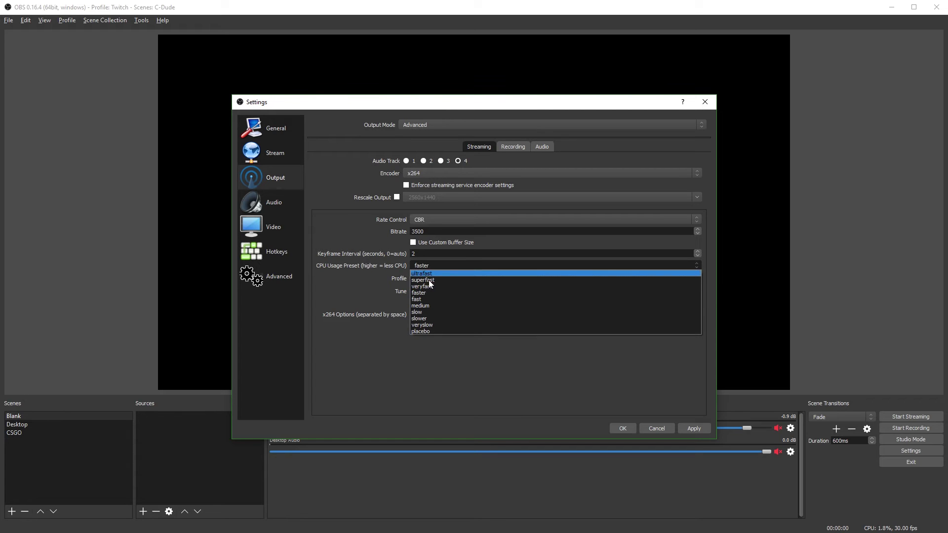
{"action": "left_click", "coordinate": [362, 274]}
- Choose the main x264 profile and leave Tune at (None)
{"action": "left_click", "coordinate": [428, 278]}
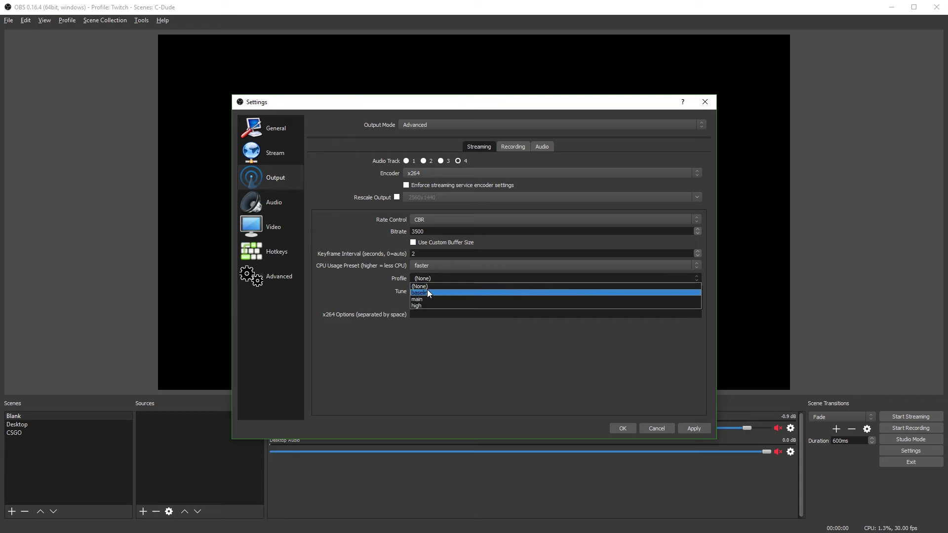
{"action": "left_click", "coordinate": [429, 298]}
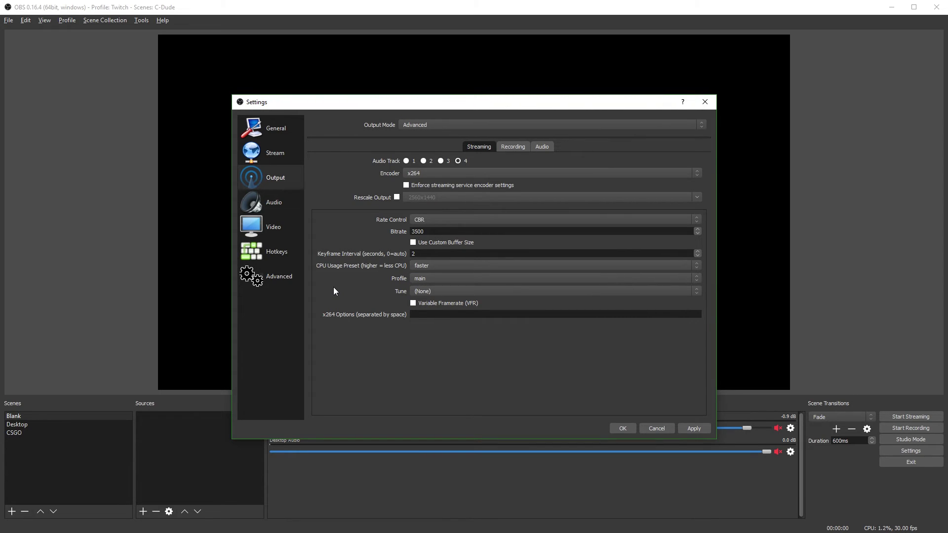
{"action": "left_click", "coordinate": [423, 292]}
{"action": "left_click", "coordinate": [423, 292]}
- Change the recording format from flv to mp4 and apply
{"action": "left_click", "coordinate": [513, 147]}
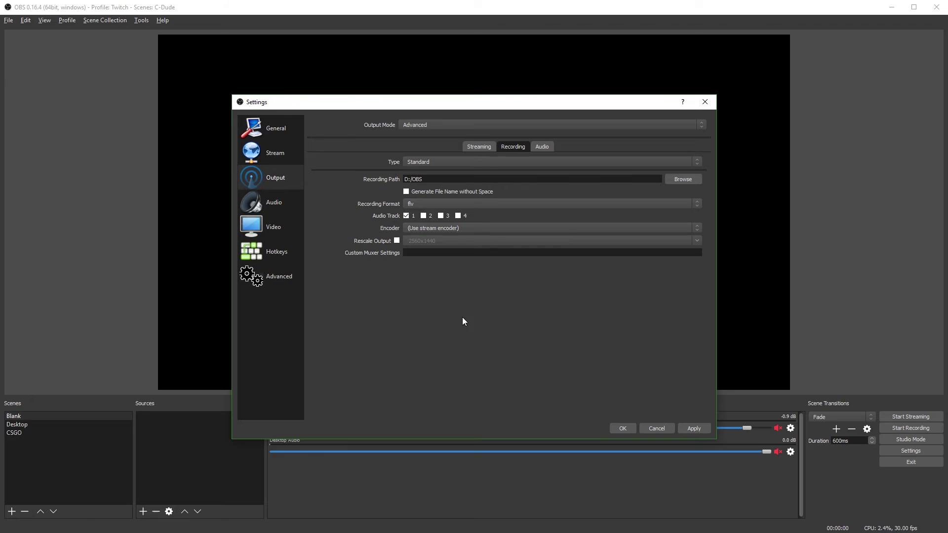
{"action": "left_click", "coordinate": [414, 203]}
{"action": "left_click", "coordinate": [422, 217]}
{"action": "key", "text": "alt+a"}
- Record to audio track 3 instead of track 1, keep (Use stream encoder), and apply
{"action": "left_click", "coordinate": [409, 218]}
{"action": "left_click", "coordinate": [453, 230]}
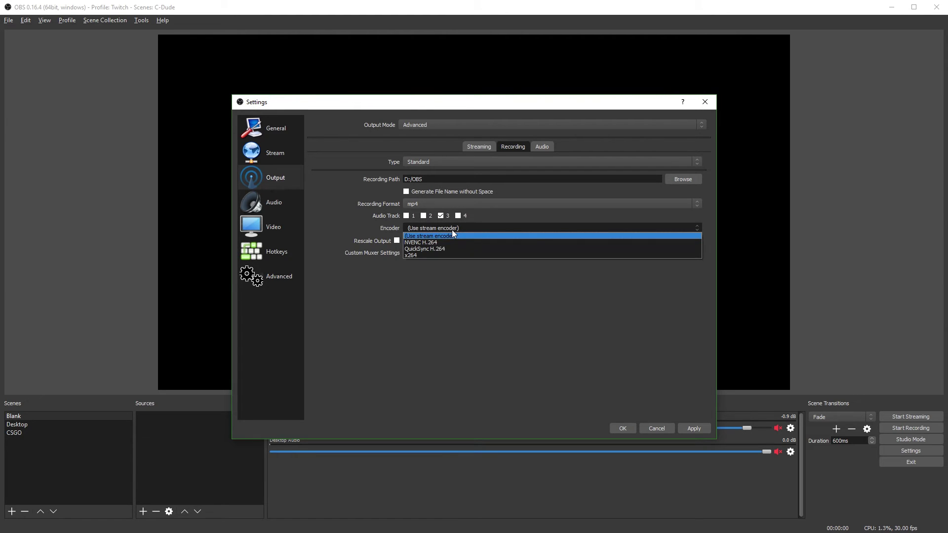
{"action": "left_click", "coordinate": [452, 230]}
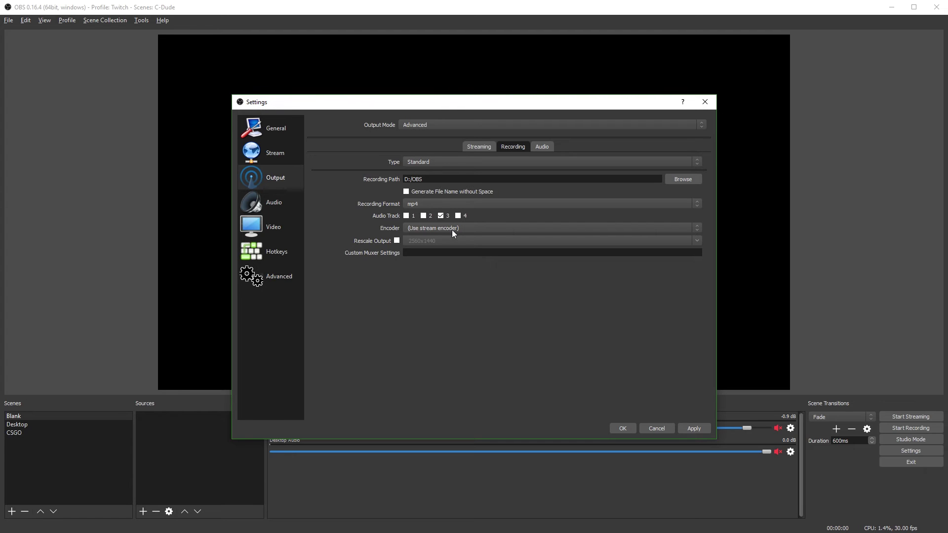
{"action": "left_click", "coordinate": [452, 229]}
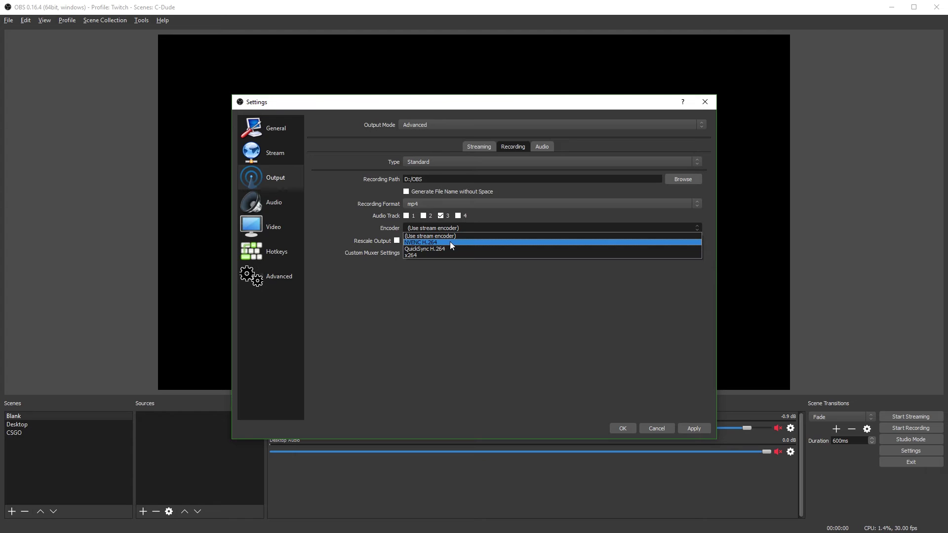
{"action": "left_click", "coordinate": [455, 301]}
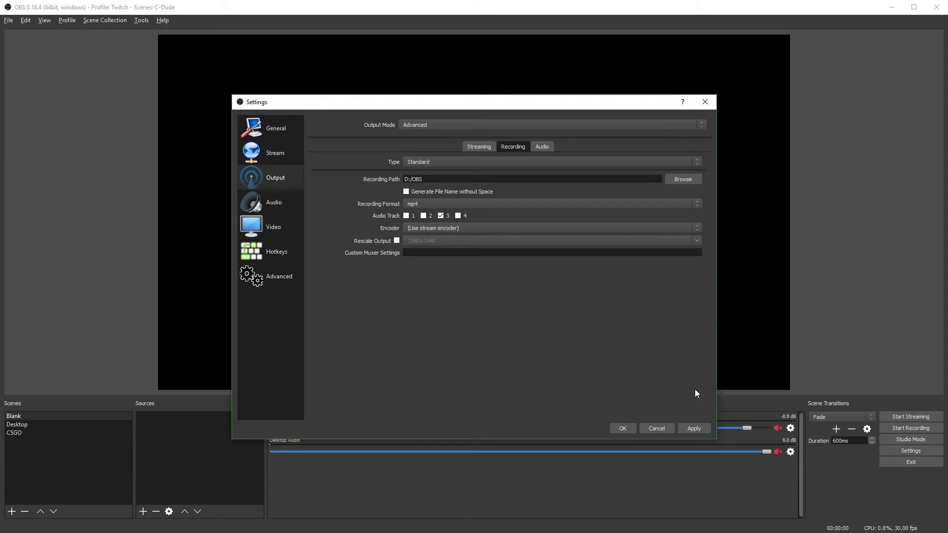
{"action": "left_click", "coordinate": [698, 428]}
- Set audio Track 3's bitrate to 320 in the Output Audio tab and apply
{"action": "left_click", "coordinate": [541, 147]}
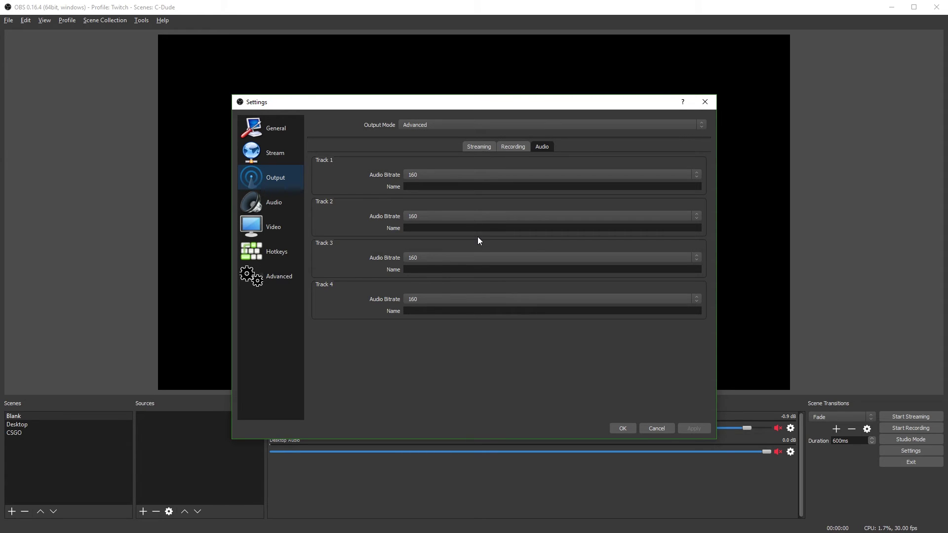
{"action": "left_click", "coordinate": [475, 146]}
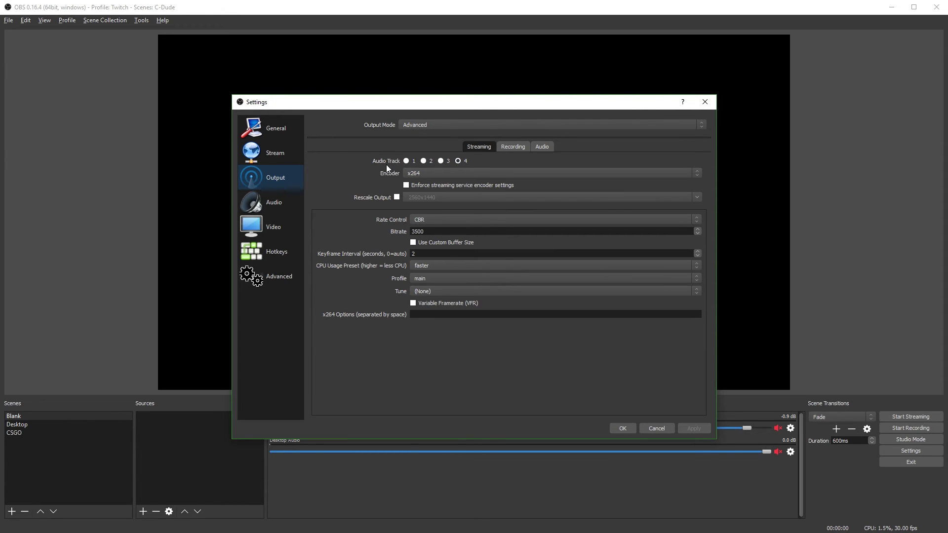
{"action": "left_click", "coordinate": [546, 145]}
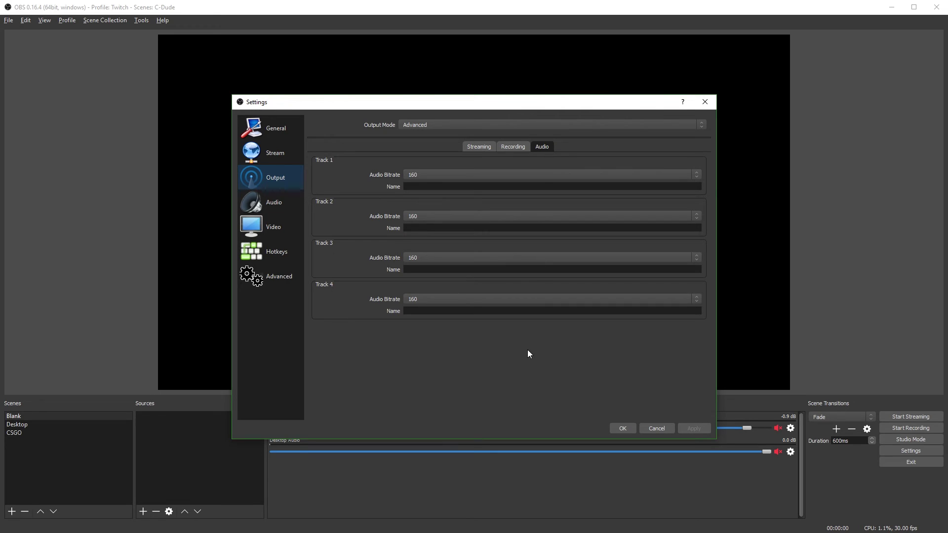
{"action": "left_click", "coordinate": [444, 259]}
{"action": "left_click", "coordinate": [442, 324]}
{"action": "left_click", "coordinate": [693, 428]}
- Set the audio sample rate to 48khz and review the desktop audio device options
{"action": "left_click", "coordinate": [265, 194]}
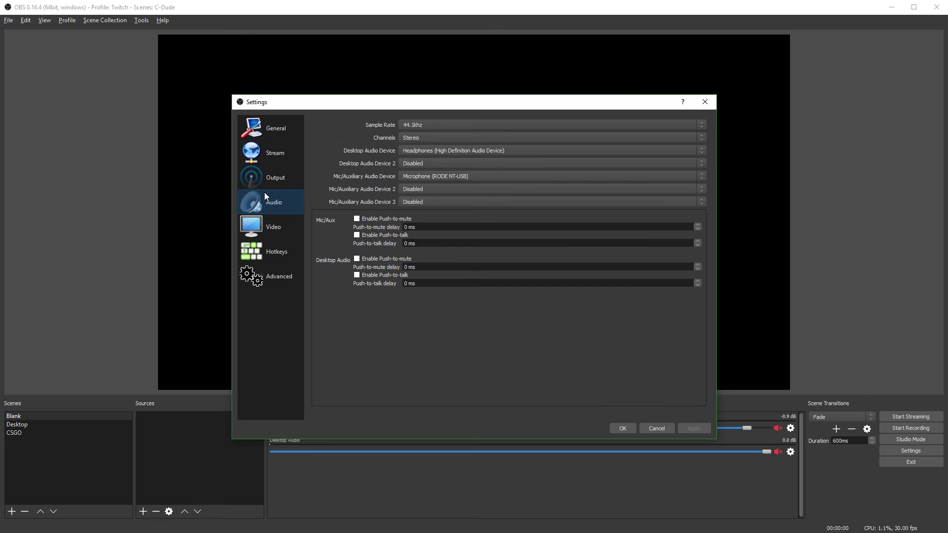
{"action": "left_click", "coordinate": [416, 124]}
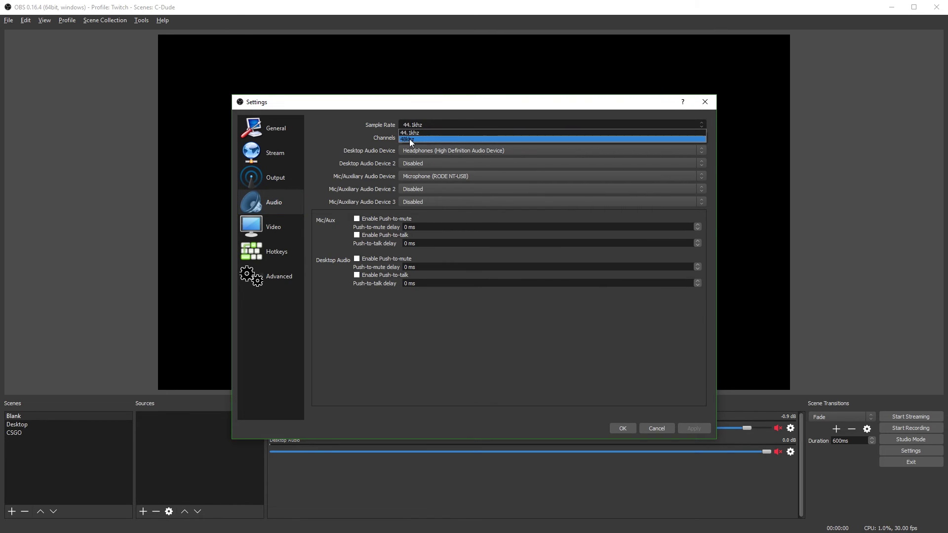
{"action": "left_click", "coordinate": [410, 139]}
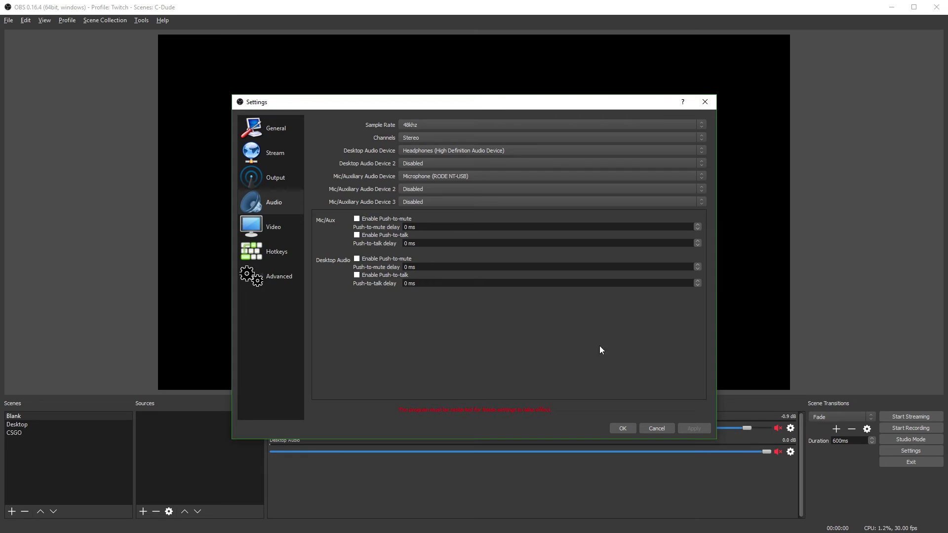
{"action": "left_click", "coordinate": [416, 153]}
- Scale the 2560x1440 base canvas to a 1280x720 output resolution
{"action": "left_click", "coordinate": [261, 226]}
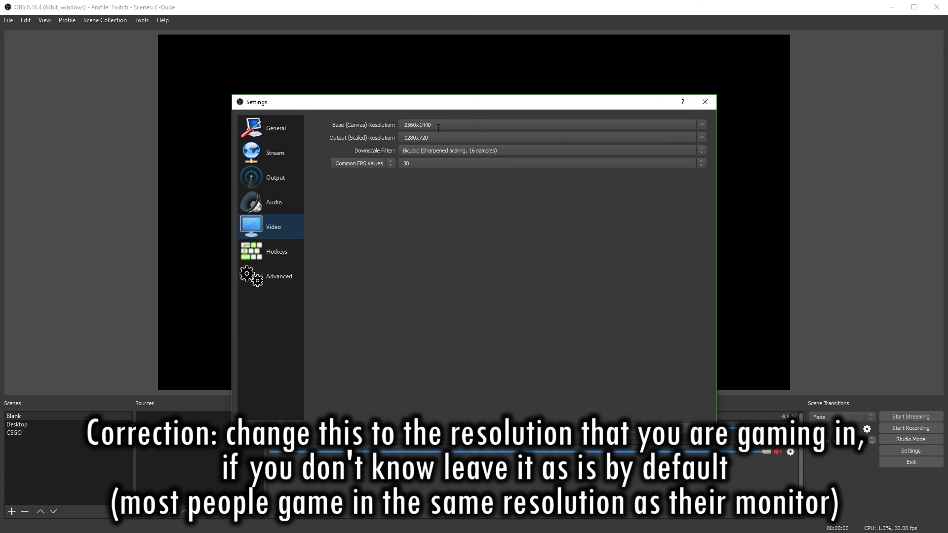
{"action": "double_click", "coordinate": [438, 127]}
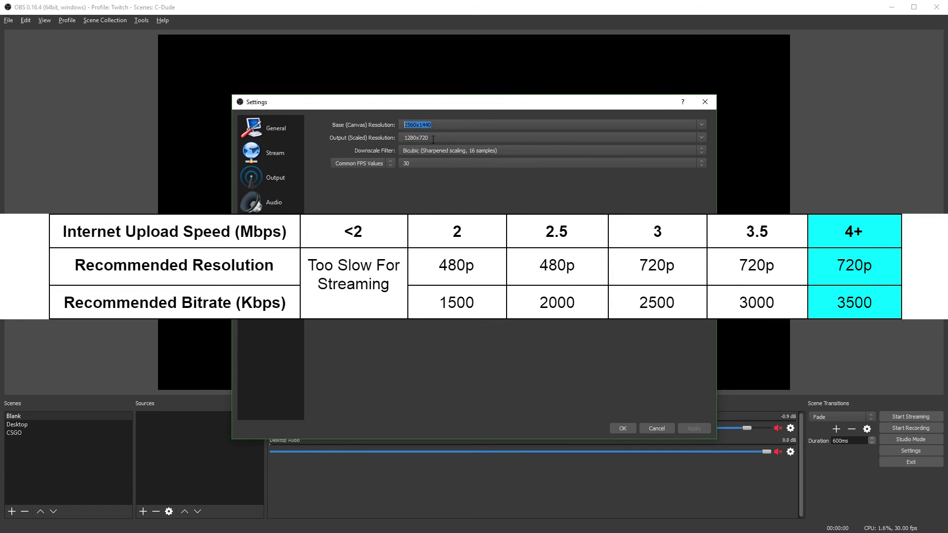
{"action": "left_click", "coordinate": [482, 138]}
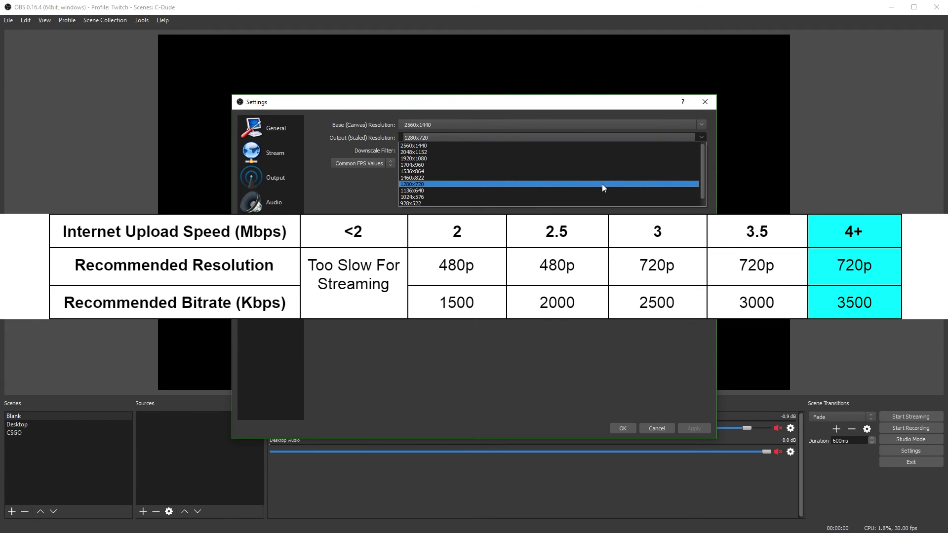
{"action": "scroll", "coordinate": [601, 184], "scroll_direction": "down", "scroll_amount": 1}
{"action": "scroll", "coordinate": [601, 185], "scroll_direction": "up", "scroll_amount": 1}
{"action": "left_click", "coordinate": [563, 185]}
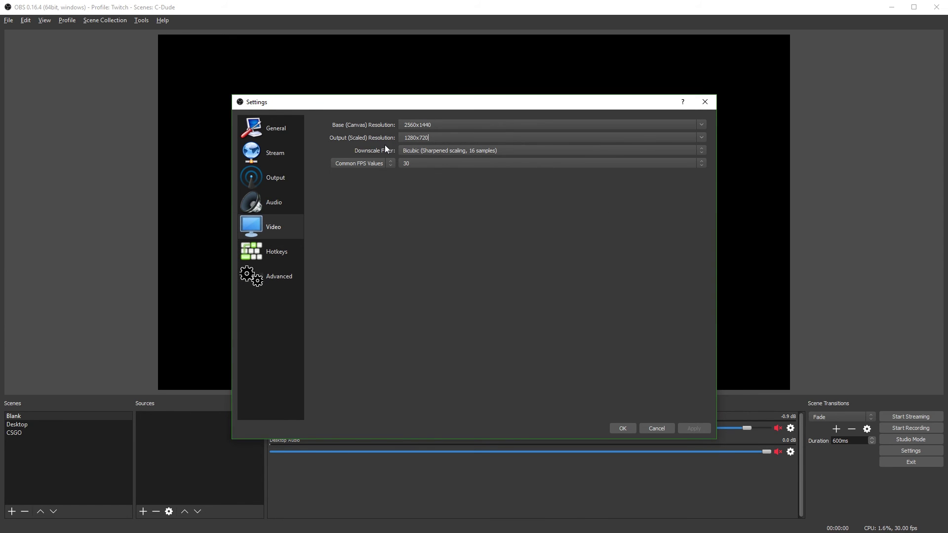
- Set the downscale filter to Lanczos and keep the frame rate at 30 FPS
{"action": "left_click", "coordinate": [417, 149]}
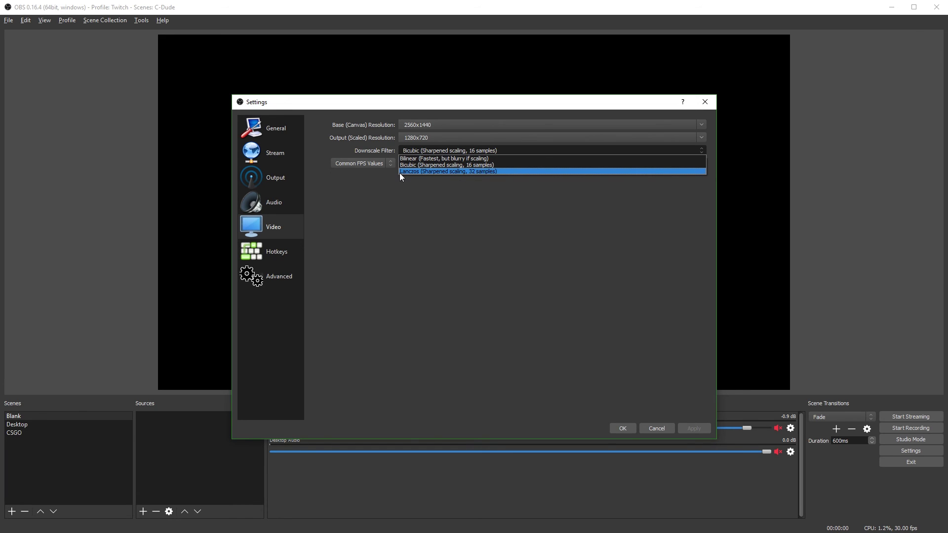
{"action": "left_click", "coordinate": [405, 171]}
{"action": "left_click", "coordinate": [423, 149]}
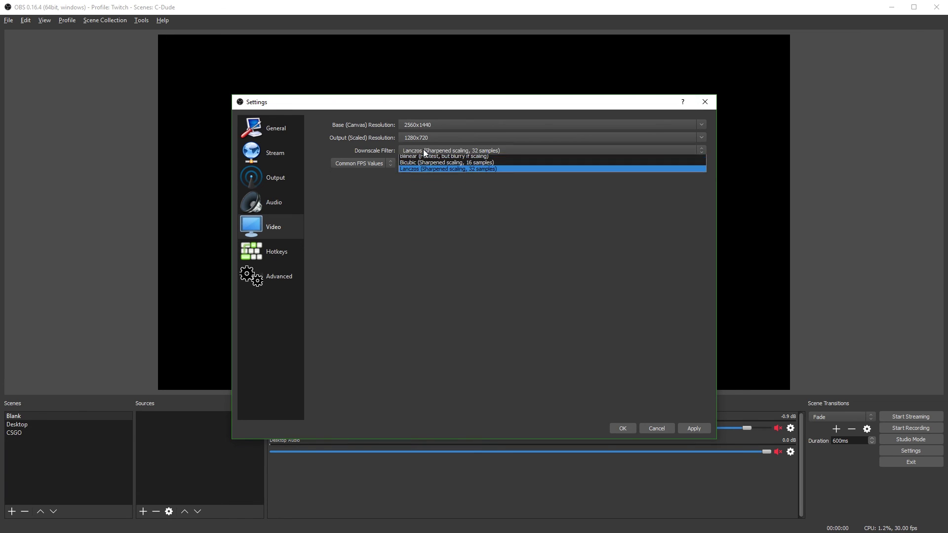
{"action": "left_click", "coordinate": [423, 149]}
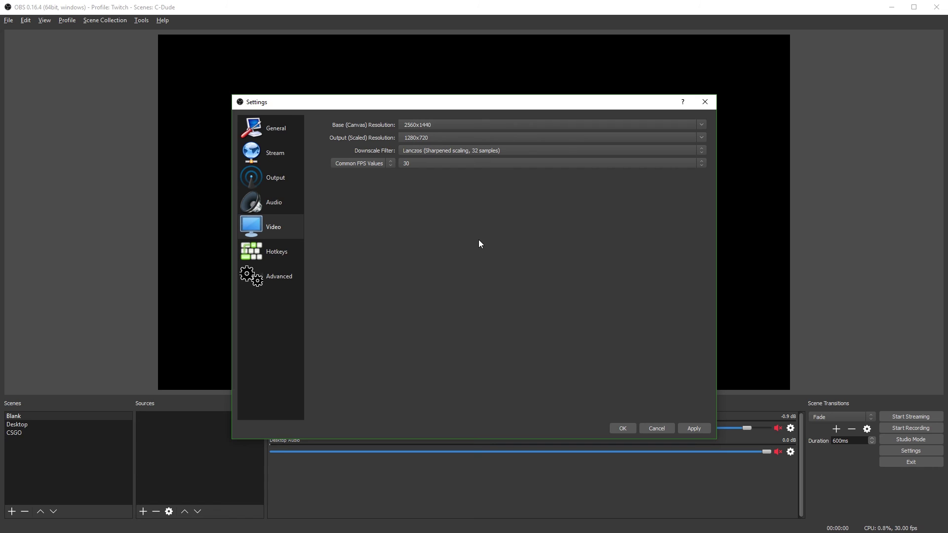
{"action": "left_click", "coordinate": [414, 164]}
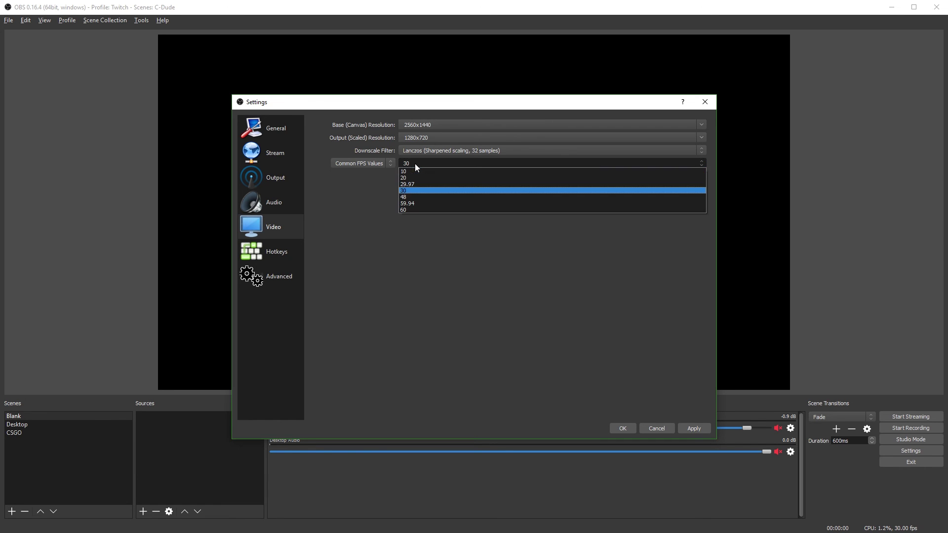
{"action": "left_click", "coordinate": [416, 190]}
{"action": "left_click", "coordinate": [413, 164]}
{"action": "left_click", "coordinate": [418, 191]}
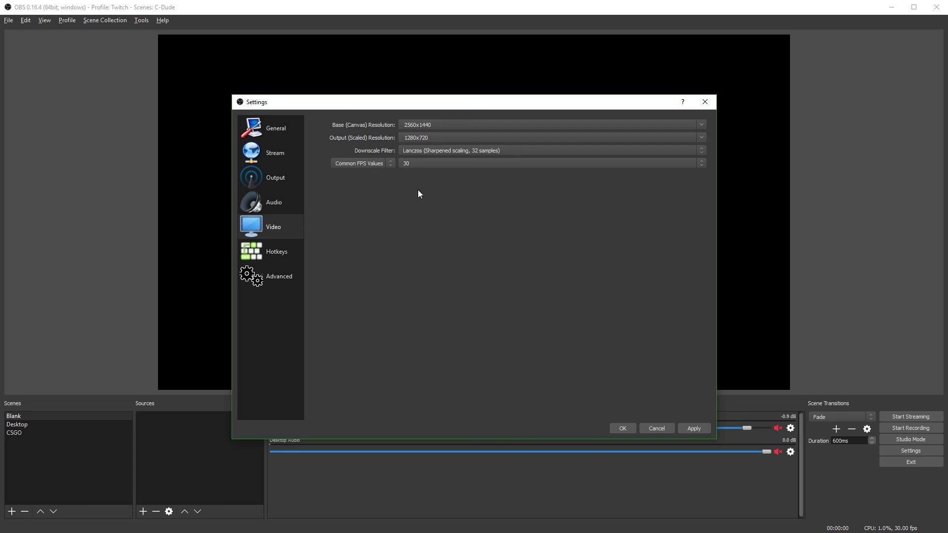
- Change the process priority in the Advanced settings
{"action": "left_click", "coordinate": [296, 251]}
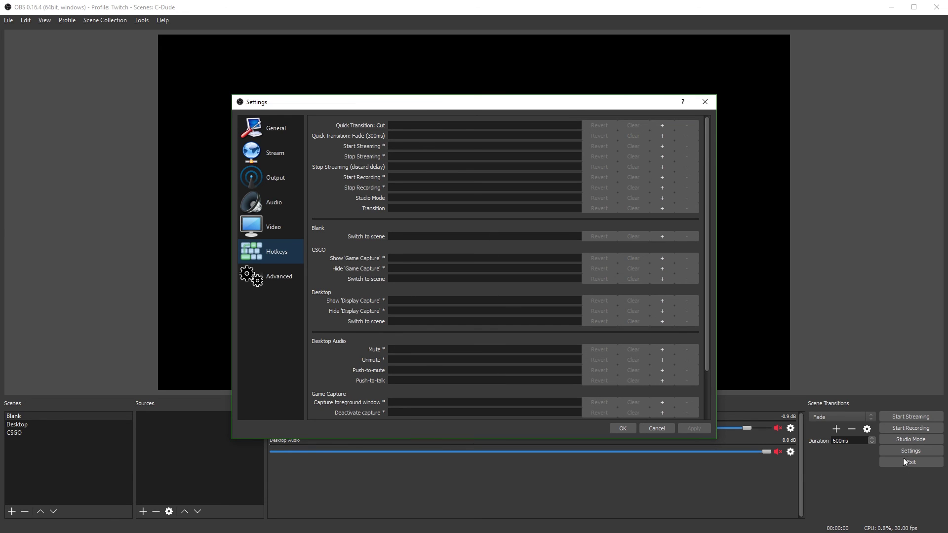
{"action": "left_click", "coordinate": [290, 280]}
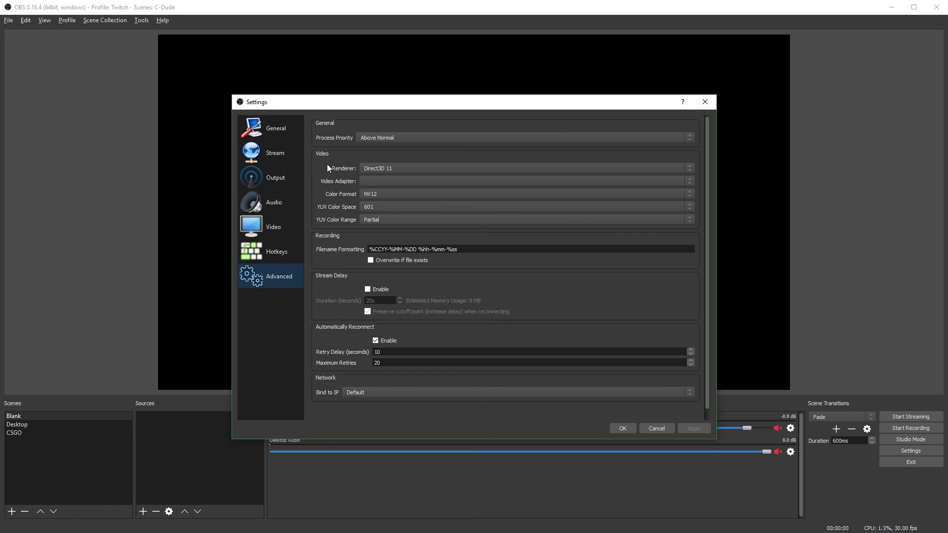
{"action": "left_click", "coordinate": [396, 138]}
{"action": "left_click", "coordinate": [395, 159]}
- Switch the YUV color space to 709 and apply the changes
{"action": "left_click", "coordinate": [363, 209]}
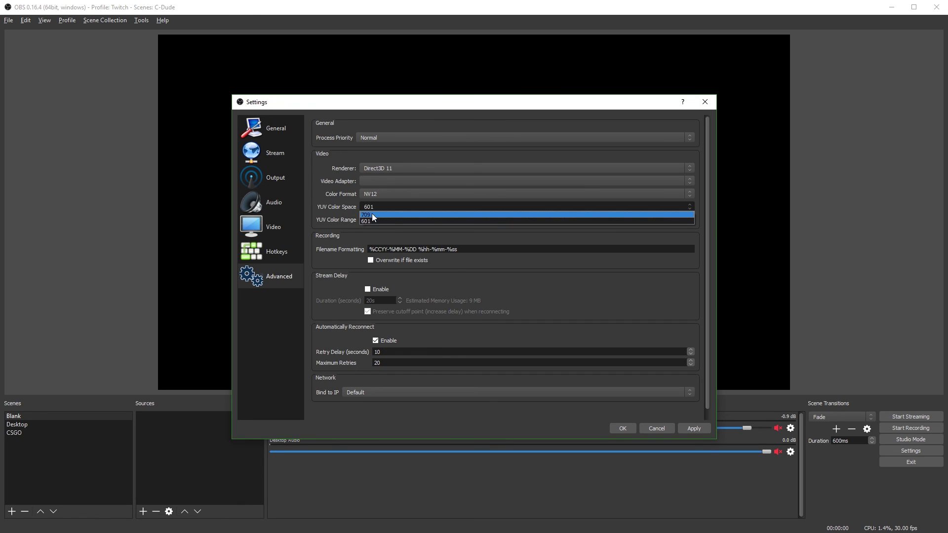
{"action": "left_click", "coordinate": [372, 214]}
{"action": "key", "text": "alt+a"}
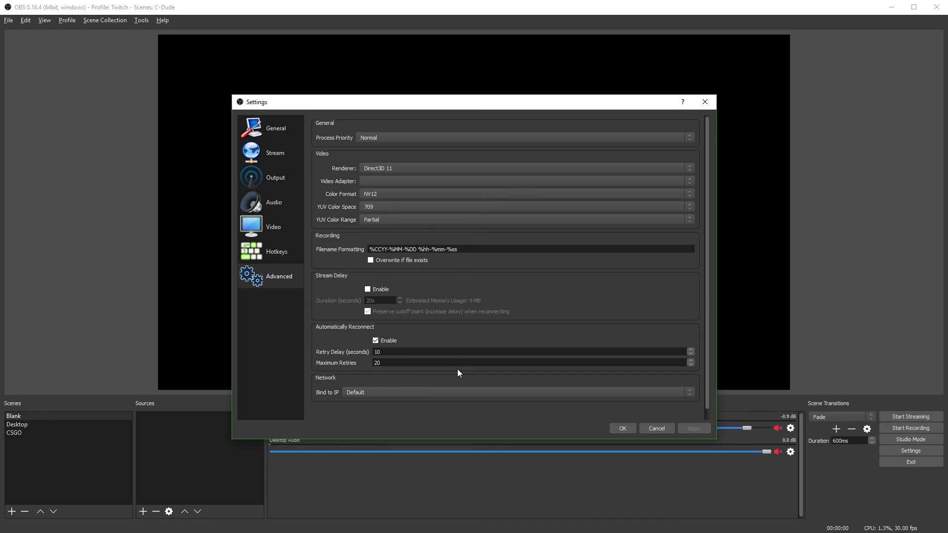
{"action": "key", "text": "Down"}
{"action": "left_click", "coordinate": [627, 424]}
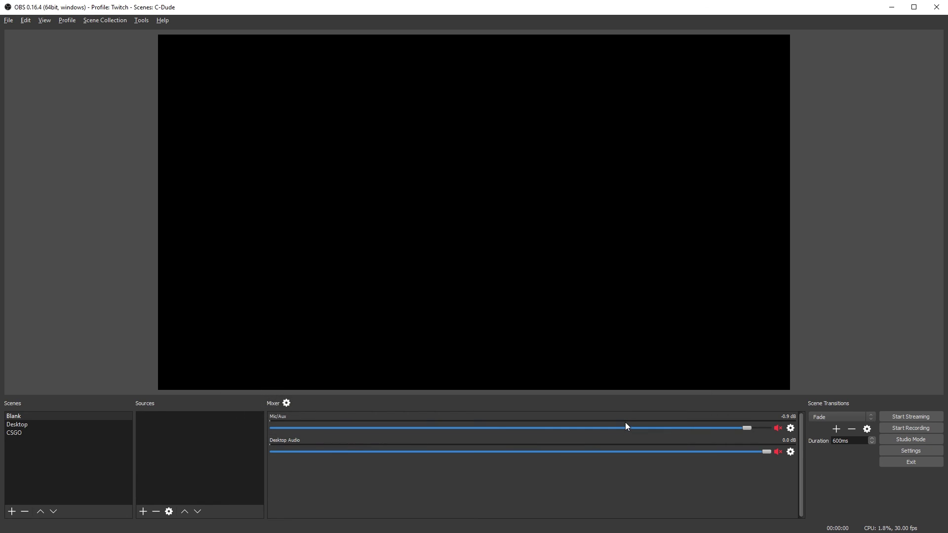